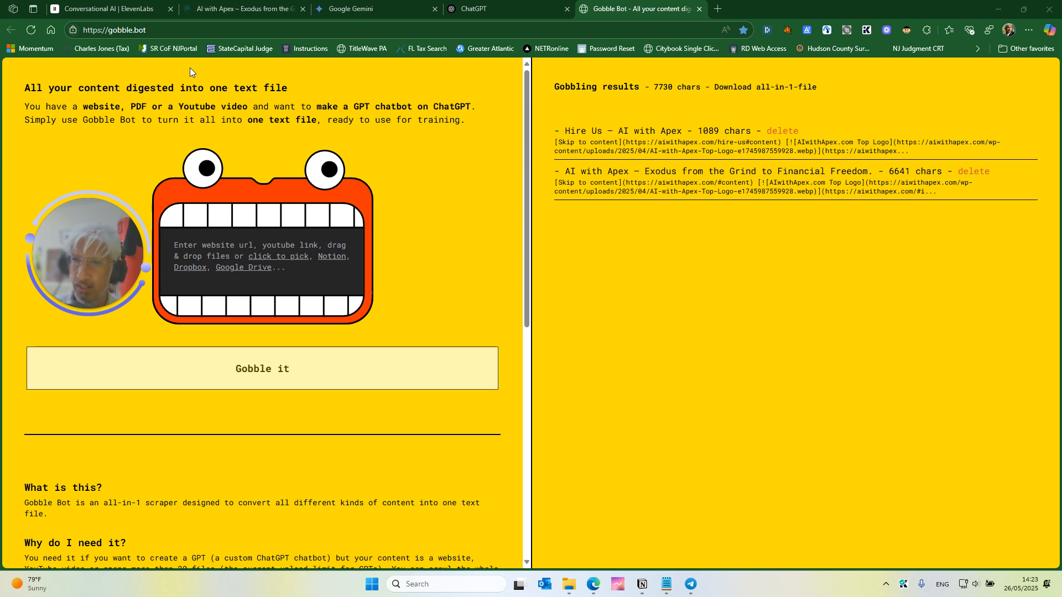
{"action": "left_click_drag", "start_coordinate": [92, 204], "coordinate": [611, 264]}
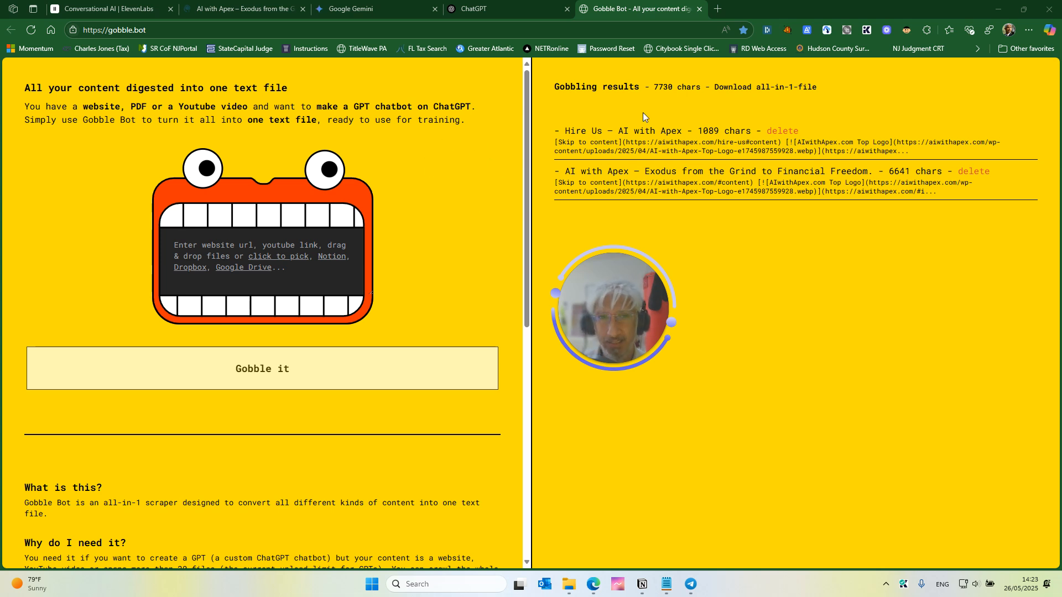
{"action": "left_click_drag", "start_coordinate": [606, 312], "coordinate": [423, 252]}
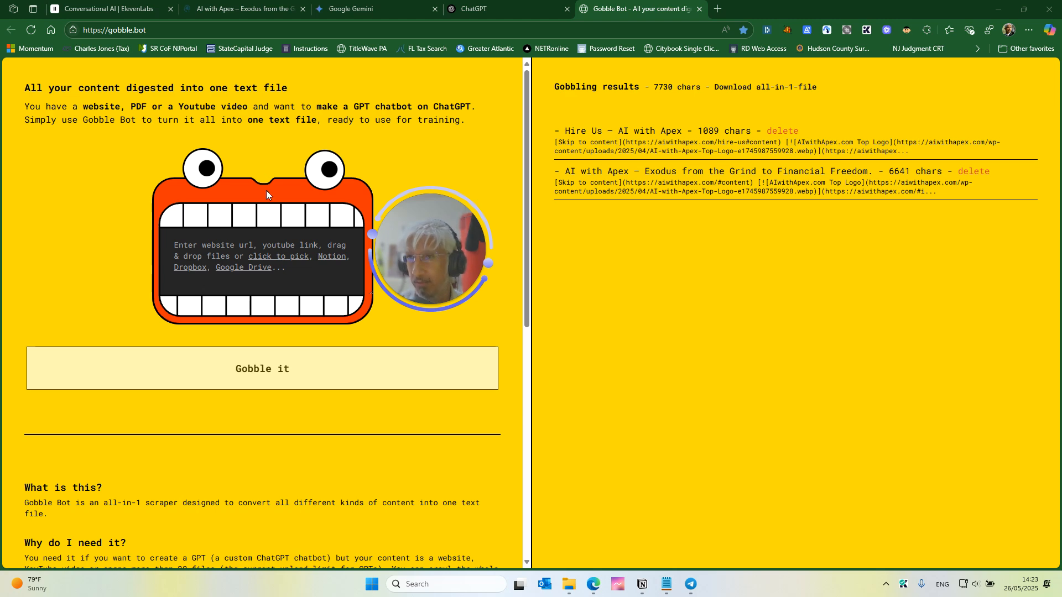
{"action": "left_click", "coordinate": [267, 7]}
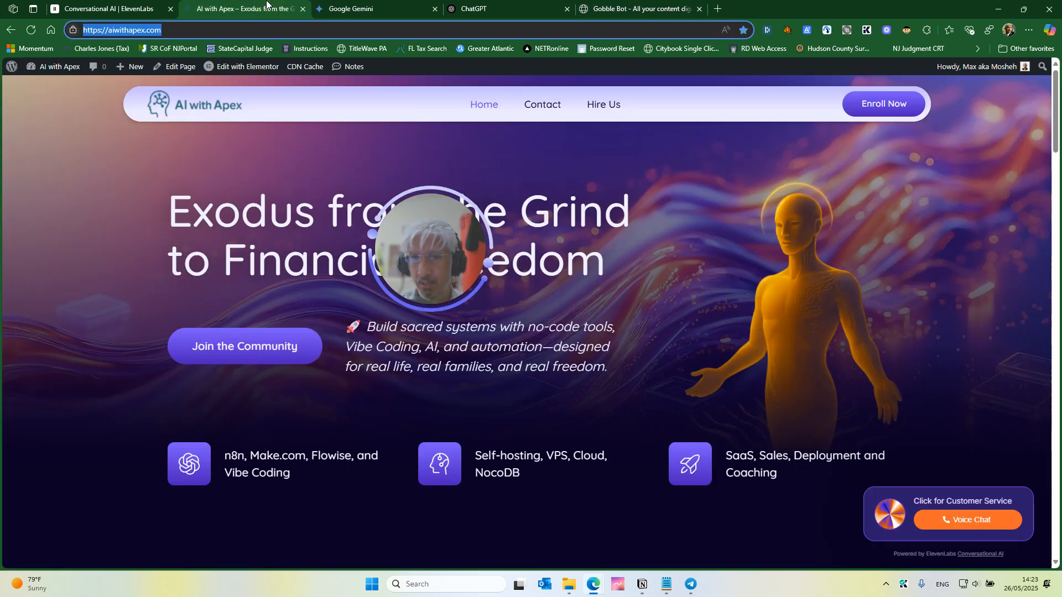
{"action": "left_click", "coordinate": [641, 8]}
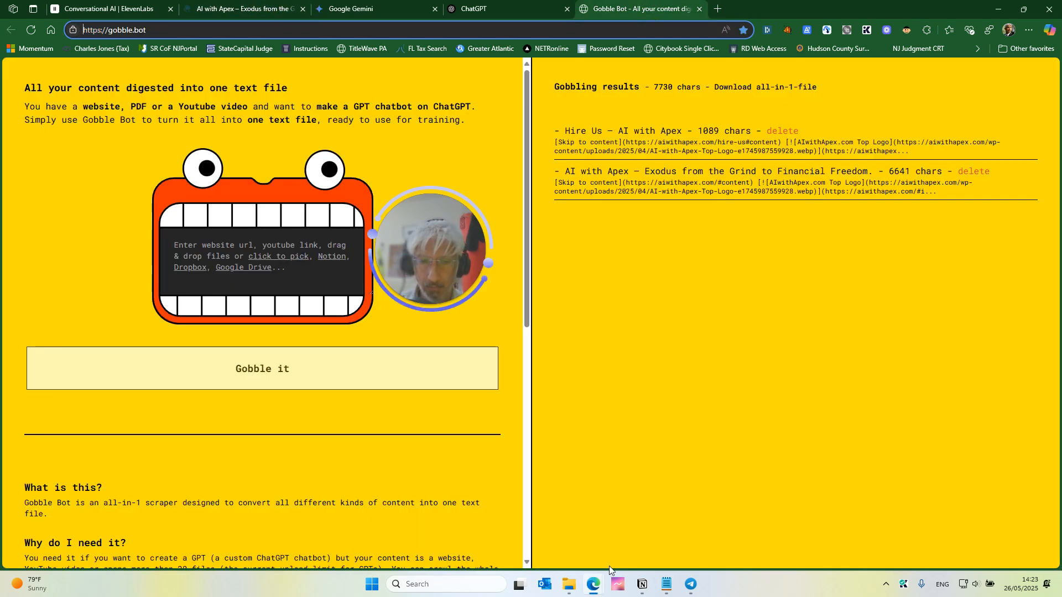
Switch to Notepad and copy the entire text of all-in-1-file.txt.
{"action": "left_click", "coordinate": [666, 584]}
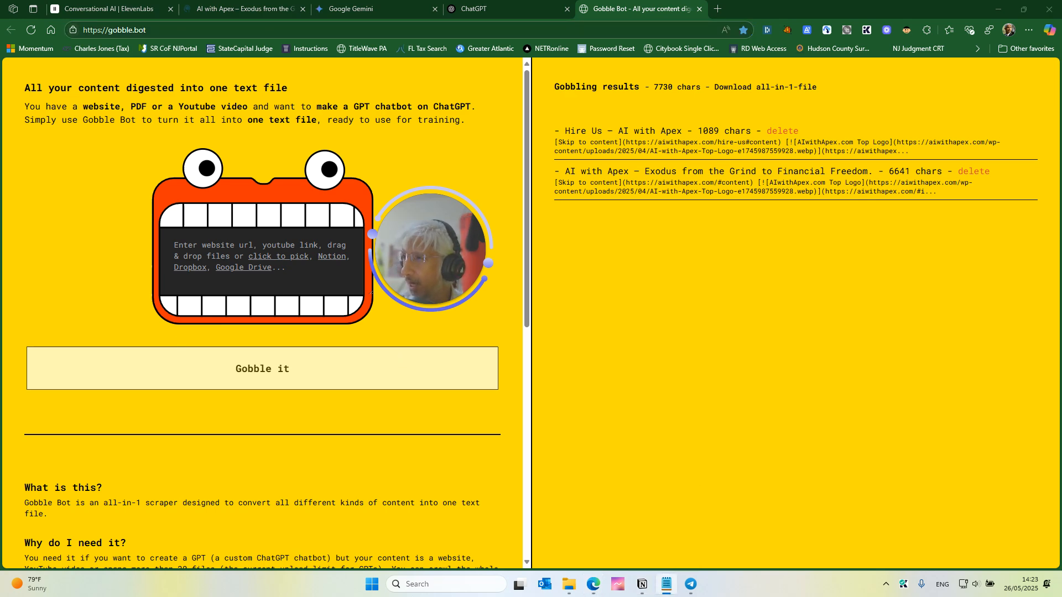
{"action": "left_click_drag", "start_coordinate": [17, 111], "coordinate": [719, 111]}
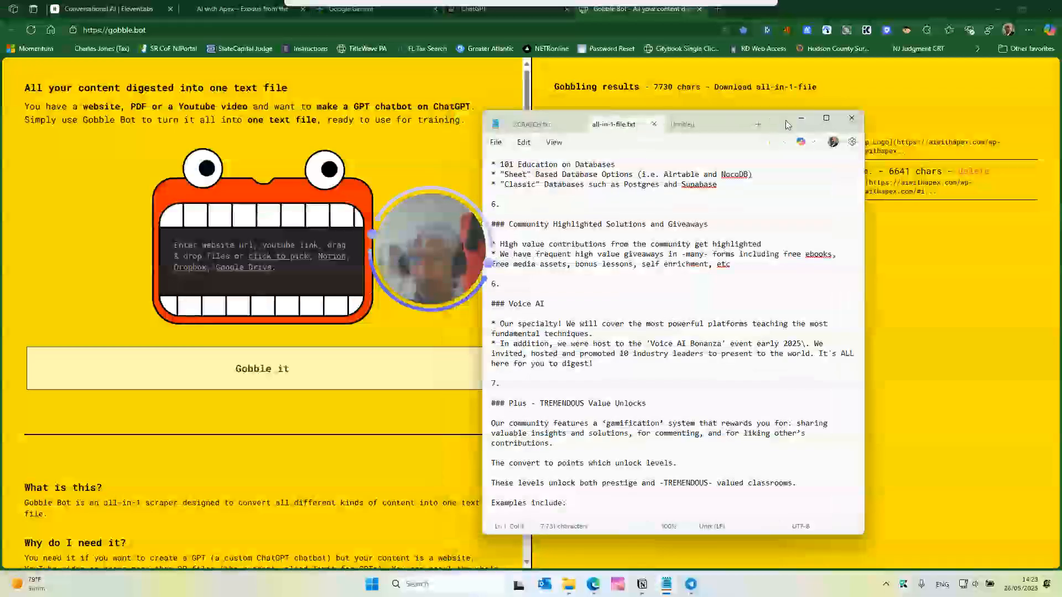
{"action": "scroll", "coordinate": [664, 252], "scroll_direction": "down", "scroll_amount": 2}
{"action": "scroll", "coordinate": [672, 250], "scroll_direction": "up", "scroll_amount": 20}
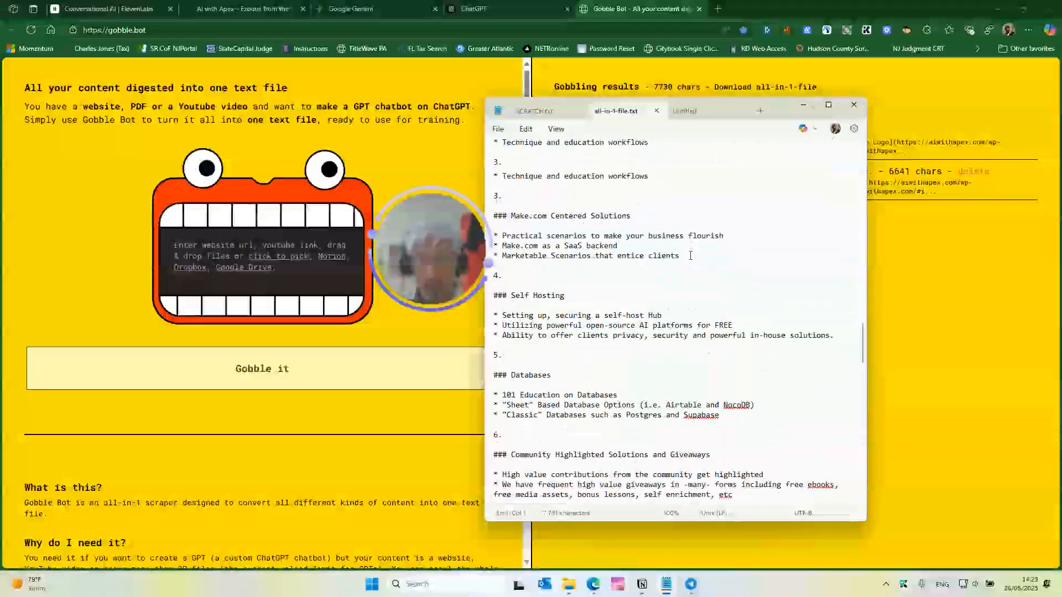
{"action": "scroll", "coordinate": [681, 249], "scroll_direction": "up", "scroll_amount": 10}
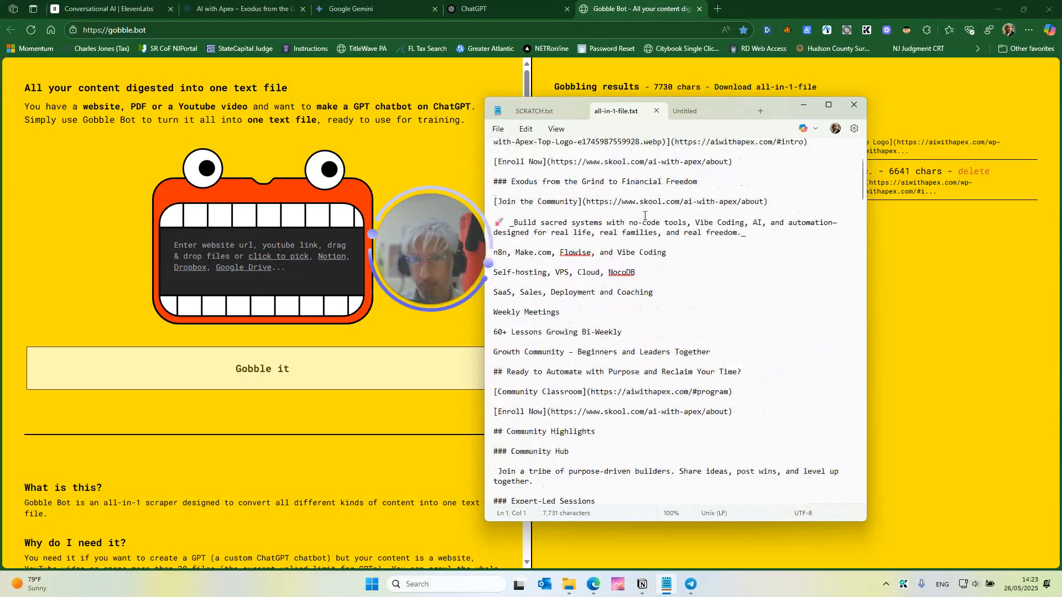
{"action": "left_click", "coordinate": [644, 215]}
{"action": "key", "text": "ctrl+a"}
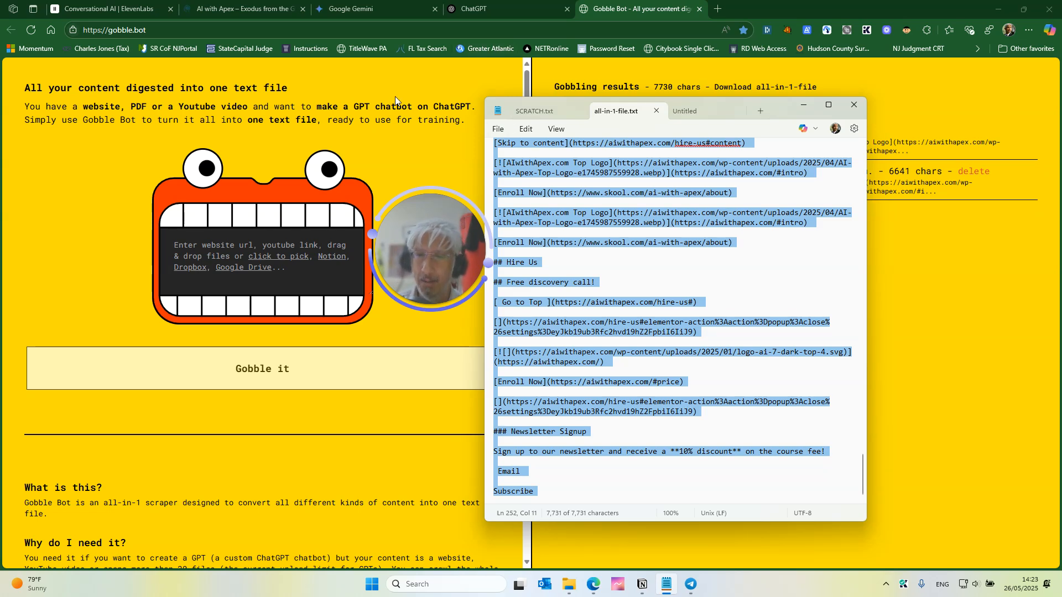
Check the agent's RAG configuration and embedding model in ElevenLabs, and move that page out into its own window.
{"action": "left_click", "coordinate": [346, 7]}
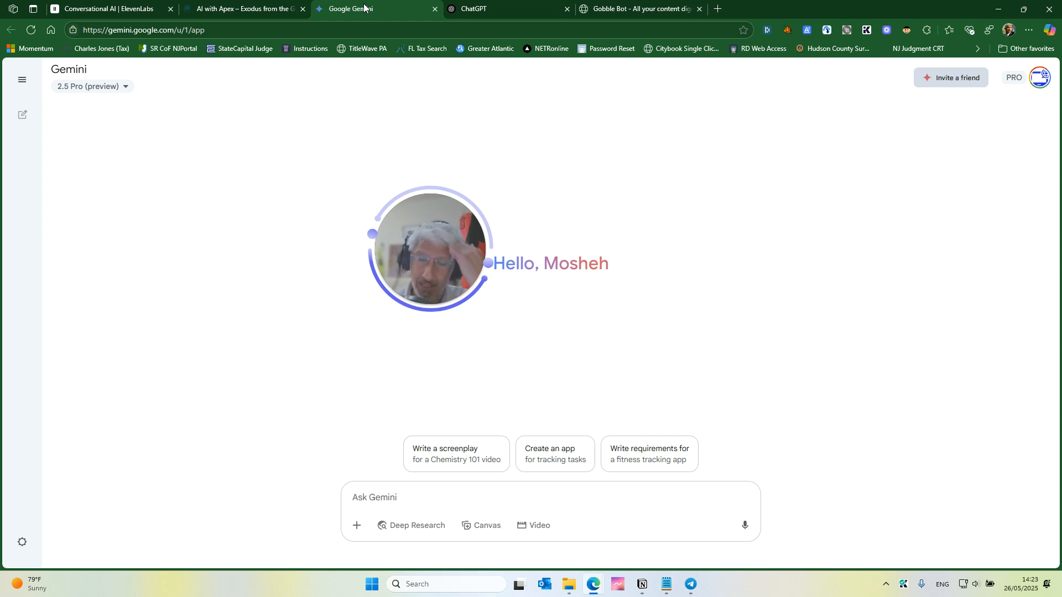
{"action": "left_click_drag", "start_coordinate": [423, 265], "coordinate": [281, 258]}
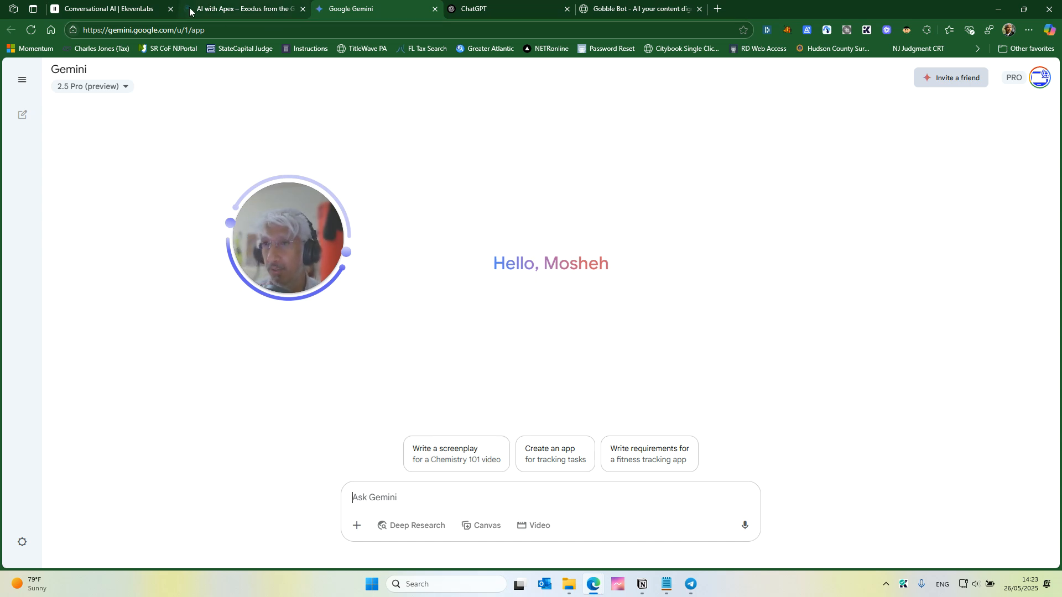
{"action": "left_click", "coordinate": [108, 4]}
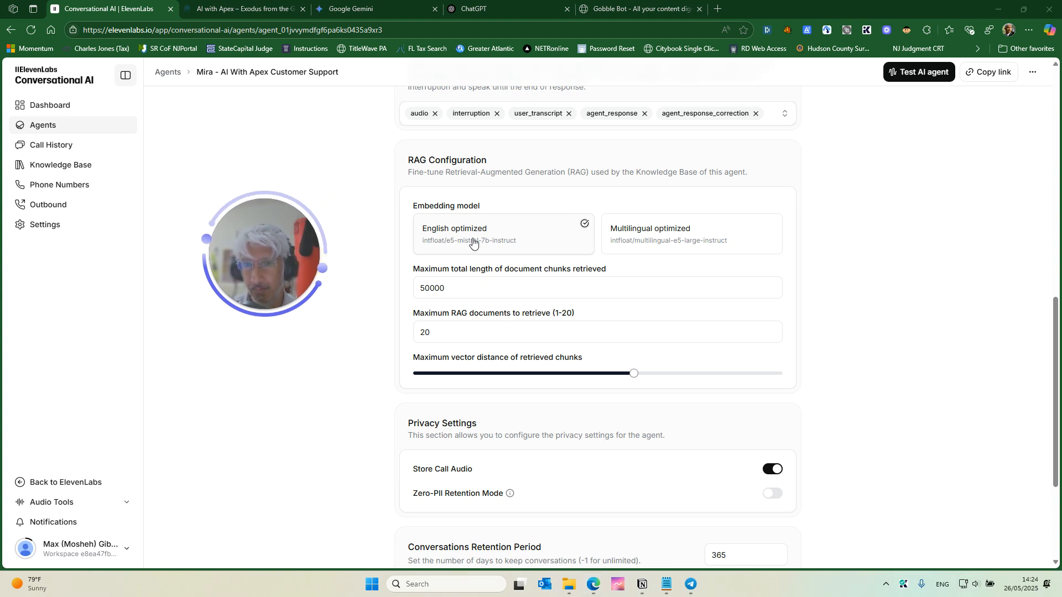
{"action": "left_click", "coordinate": [519, 240]}
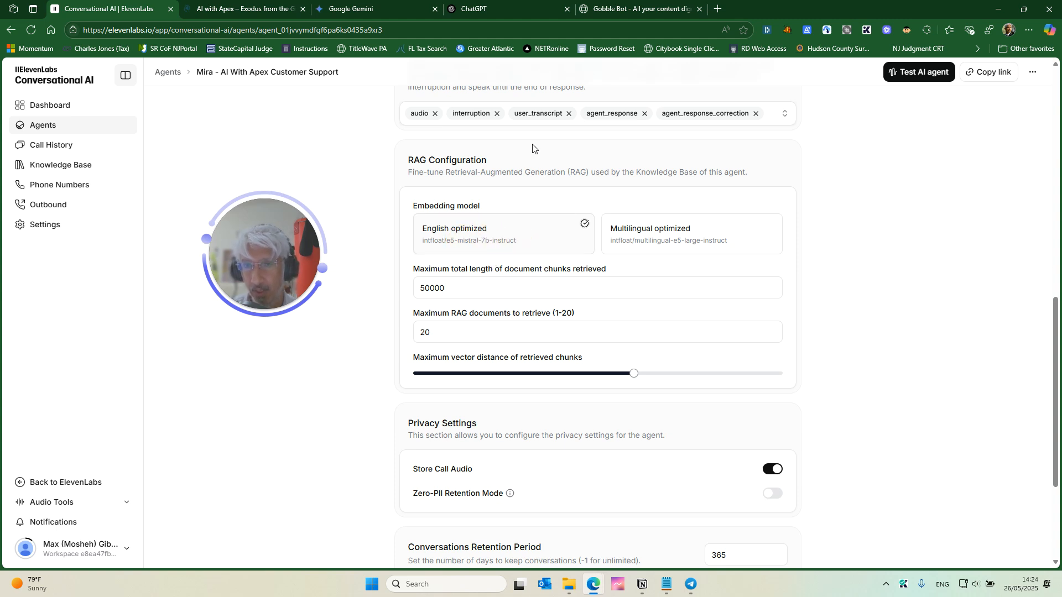
{"action": "left_click_drag", "start_coordinate": [270, 244], "coordinate": [251, 269]}
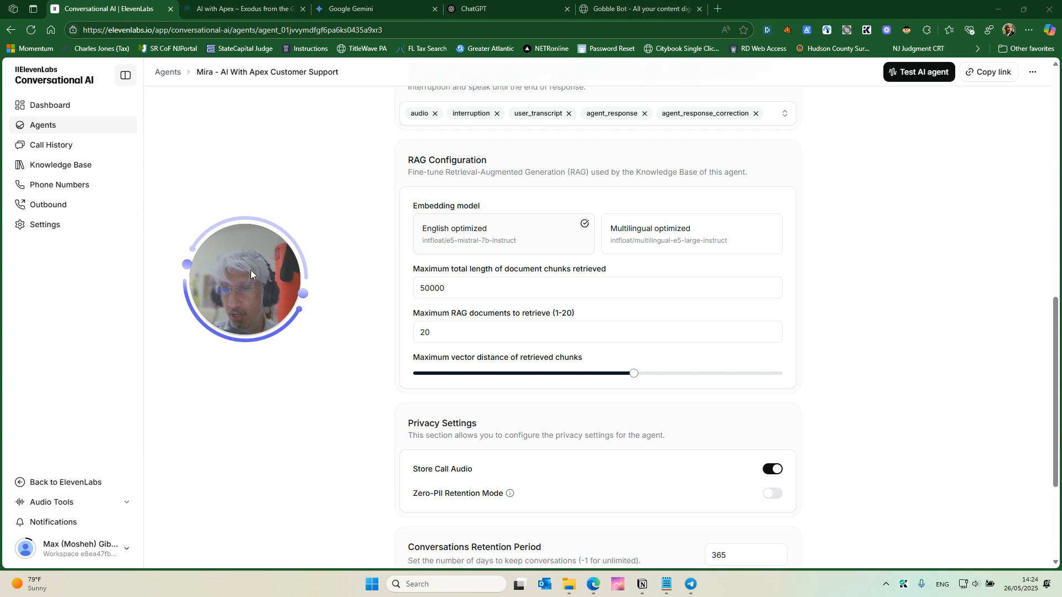
{"action": "left_click_drag", "start_coordinate": [151, 10], "coordinate": [0, 67]}
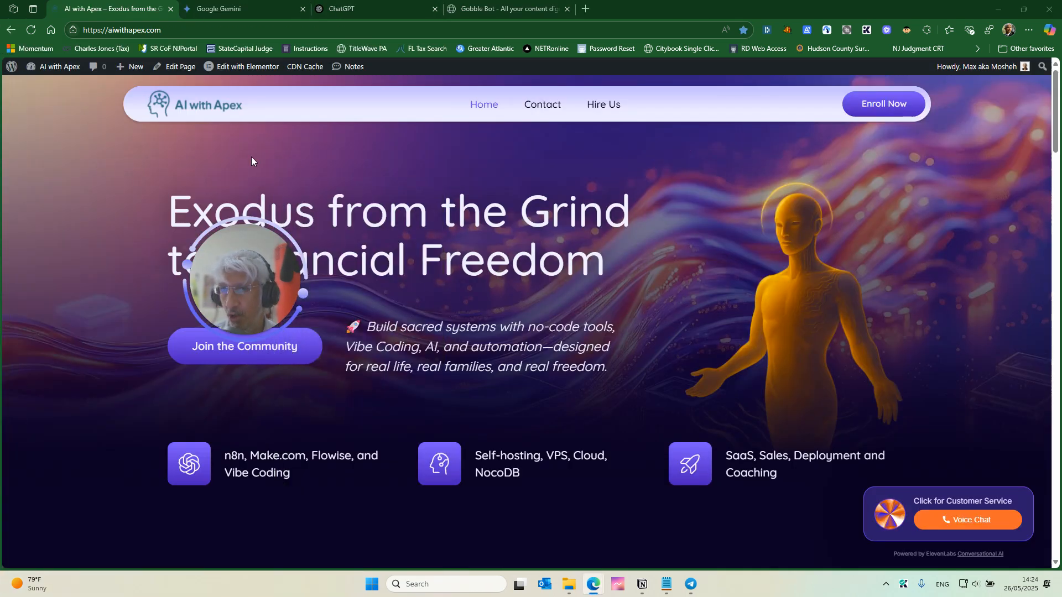
In Gemini, write the prompt "please create a knowledge base document for my business based on the text i'm pasting after my instructions".
{"action": "left_click", "coordinate": [230, 9]}
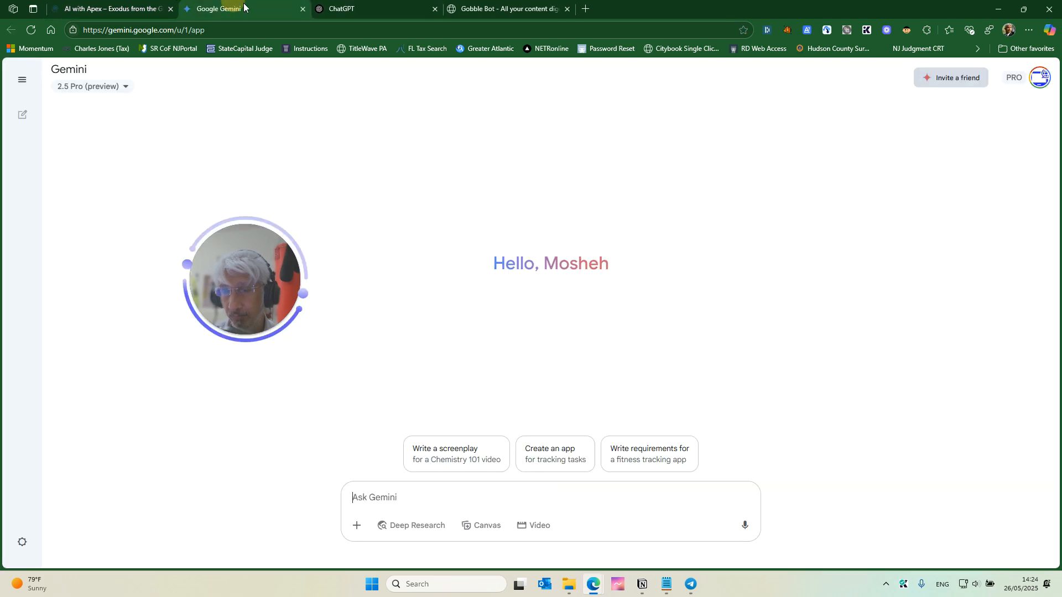
{"action": "left_click", "coordinate": [420, 498]}
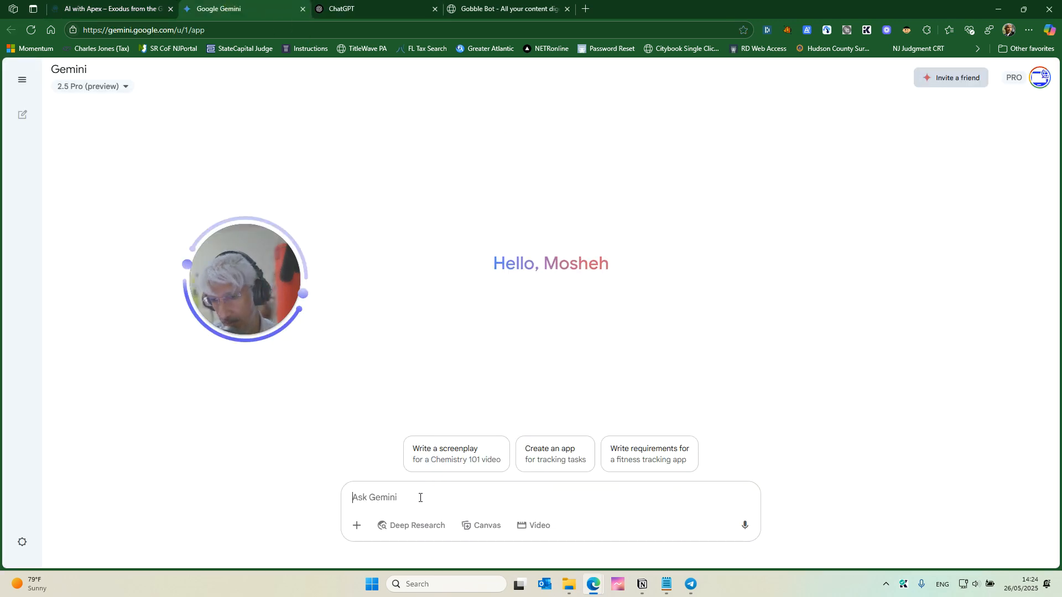
{"action": "type", "text": "please "}
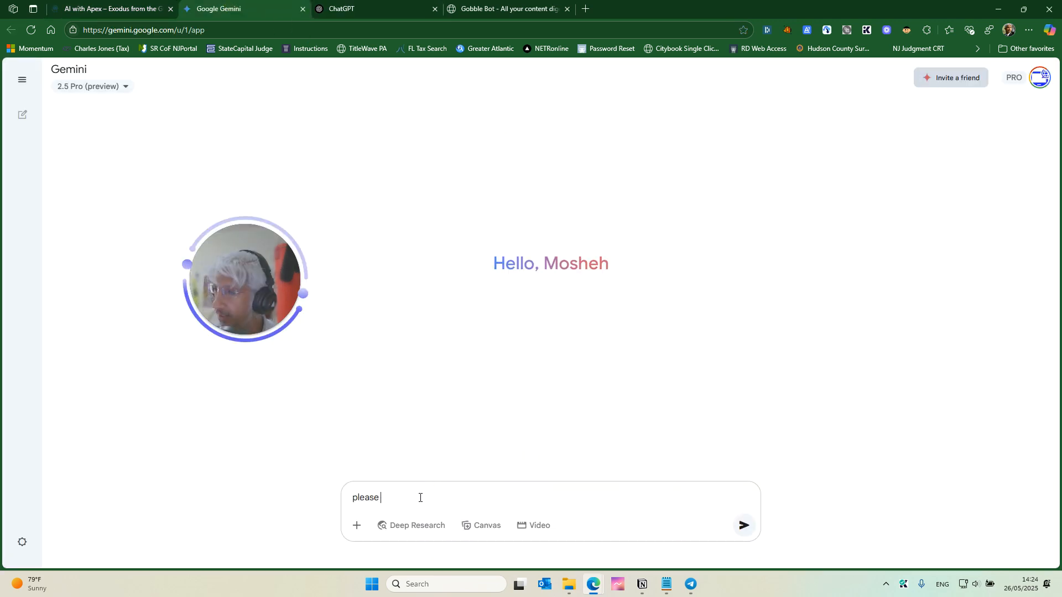
{"action": "type", "text": "for"}
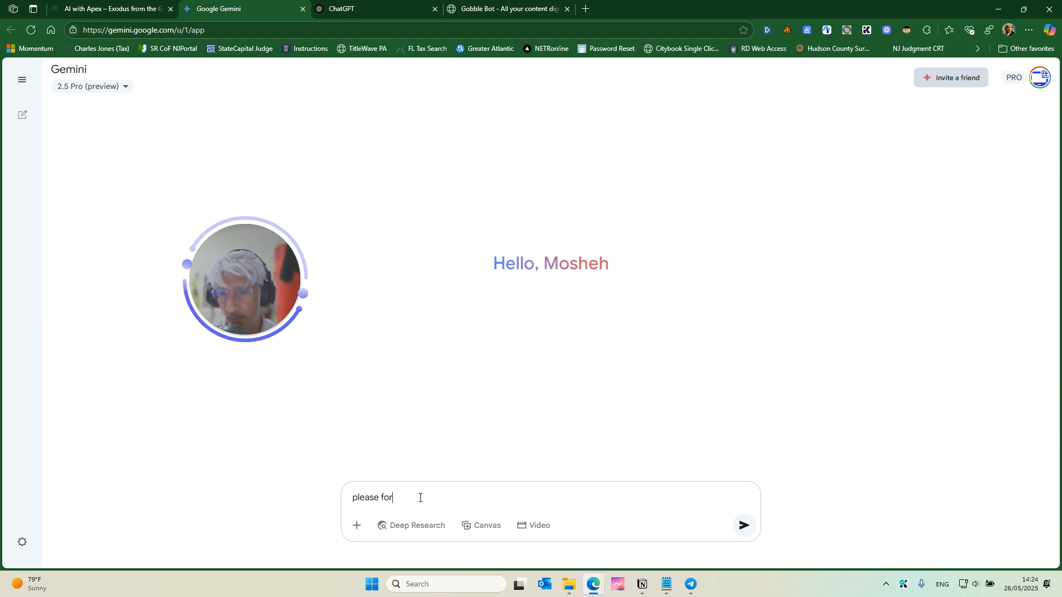
{"action": "key", "text": "BackSpace"}
{"action": "key", "text": "BackSpace"}
{"action": "key", "text": "BackSpace"}
{"action": "type", "text": "cr"}
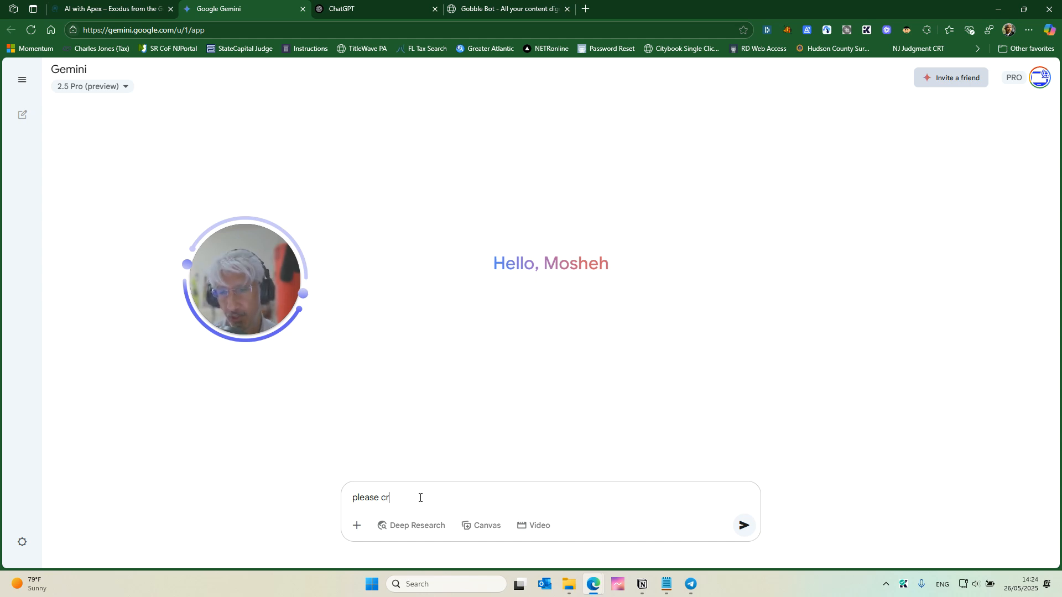
{"action": "type", "text": "eate a knowledg"}
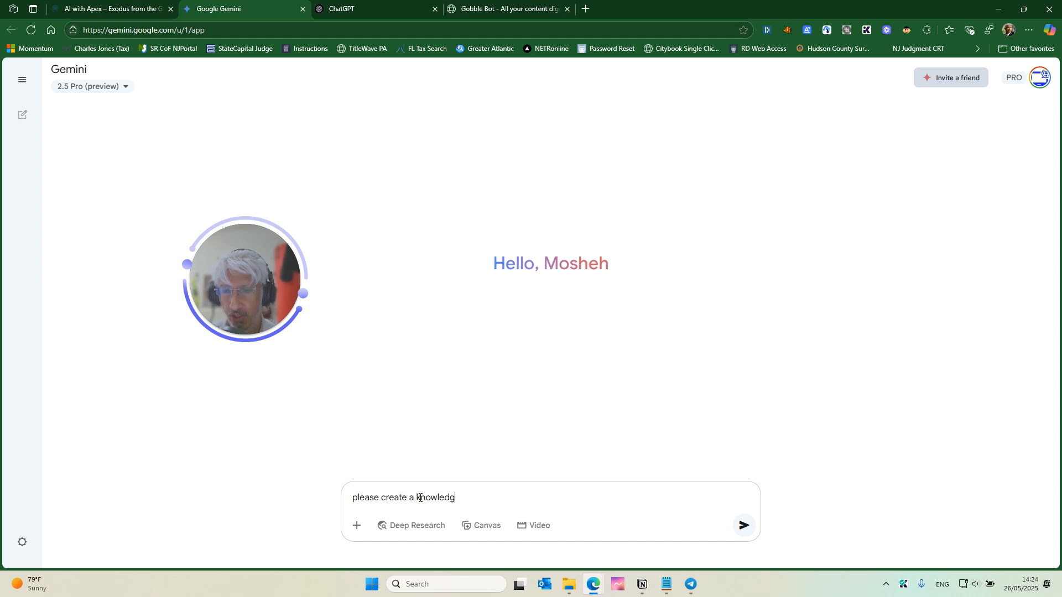
{"action": "type", "text": "e base document for my business based on the"}
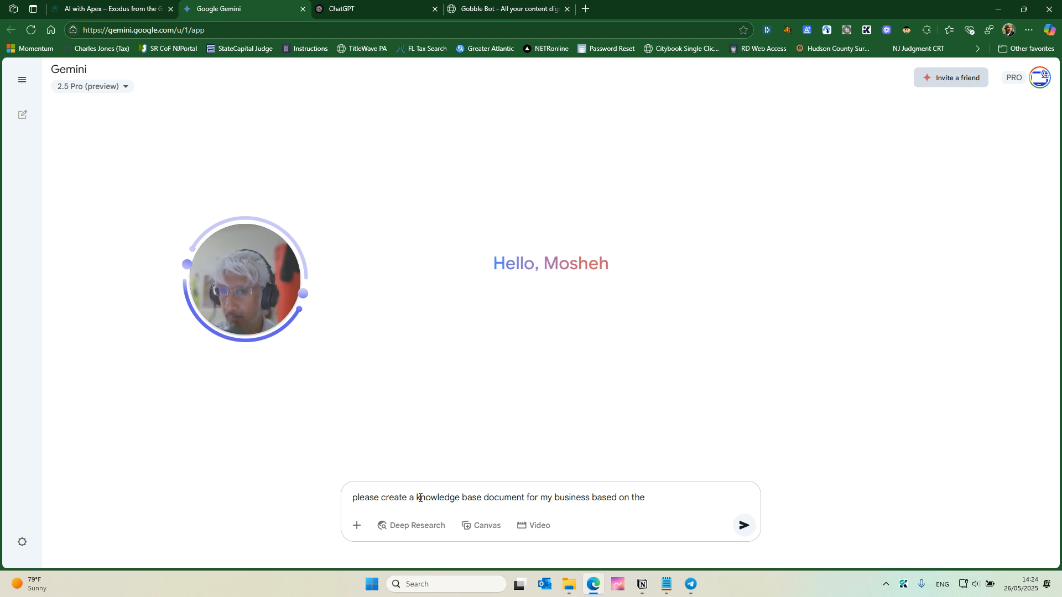
{"action": "type", "text": "m pasting after my instructions"}
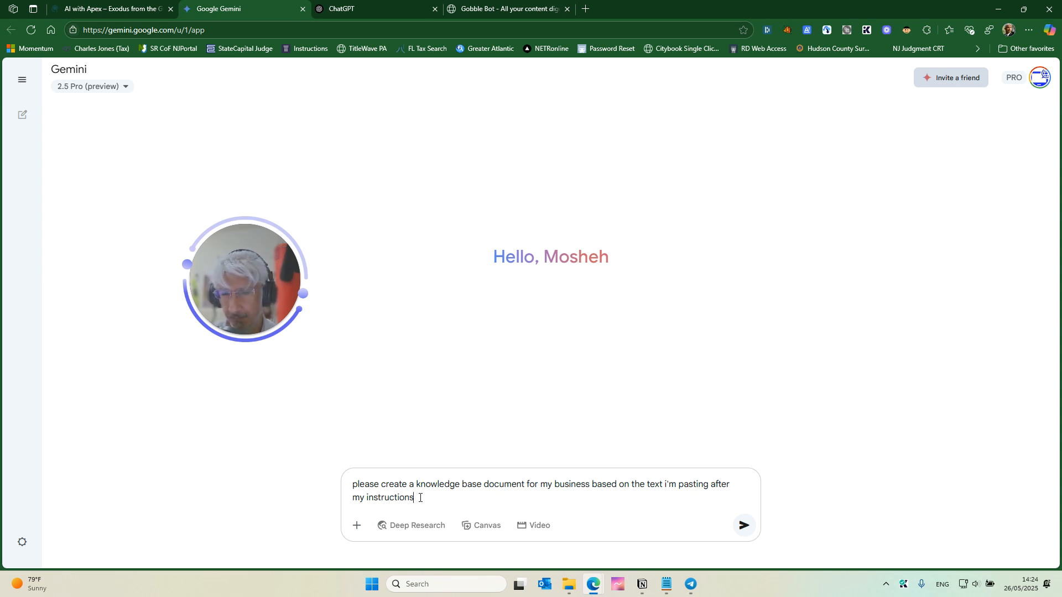
Continue the prompt with ", please format the KB document so it is optimized for intfloat/e5-mistral-7b-instruct with maximum vector distance of retrieved chunks set at 0.6:".
{"action": "type", "text": ", please format the KB document so it is optimized for intfloat/e5-mistr"}
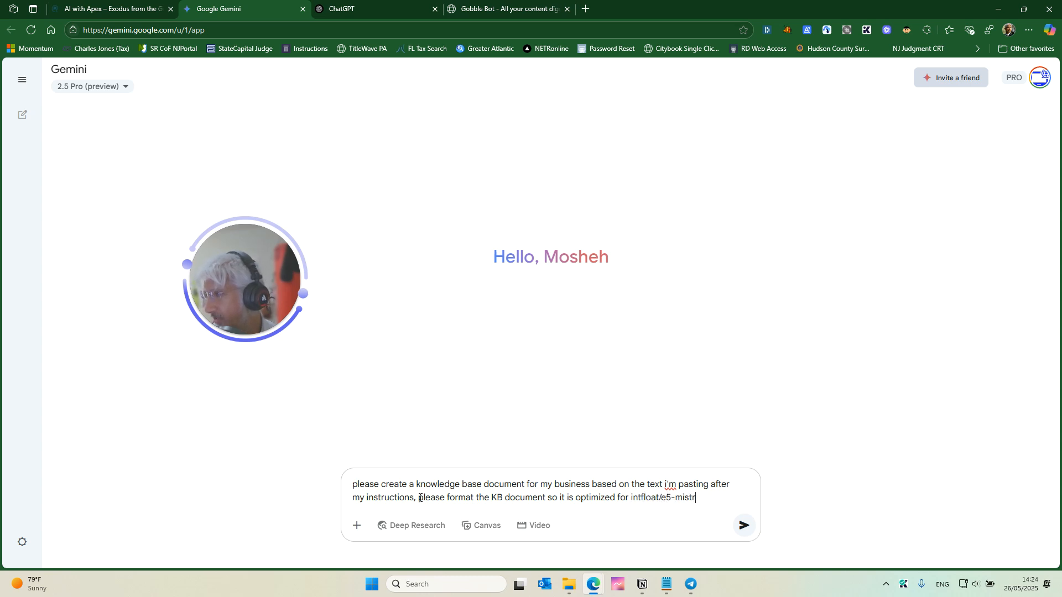
{"action": "type", "text": "nstruct with maximum vector distance of retrieved chunks set at 0.6:"}
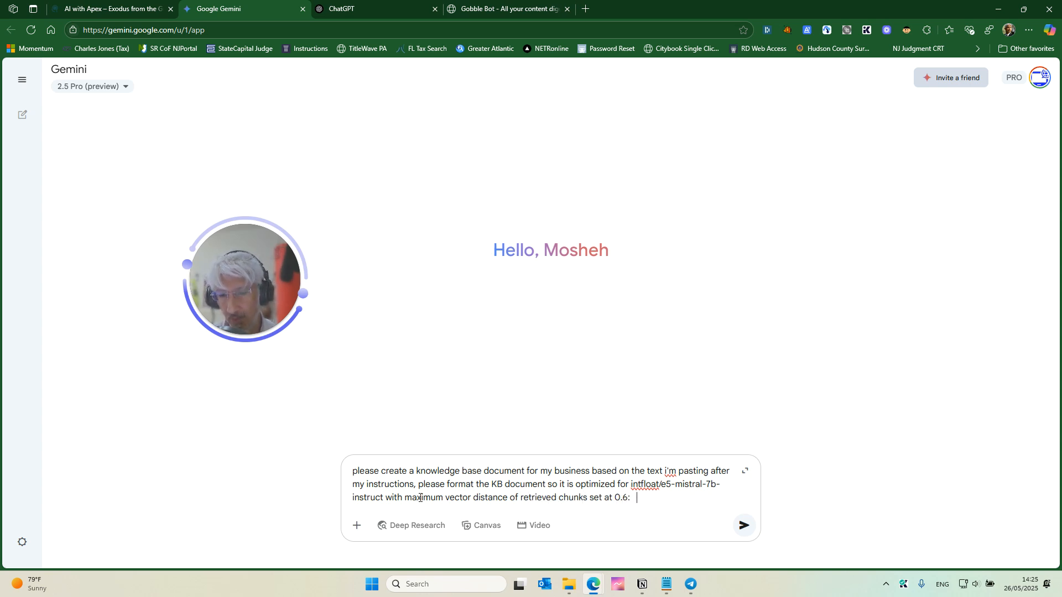
Paste the copied all-in-1-file.txt text after the instructions and submit the prompt to Gemini.
{"action": "left_click", "coordinate": [666, 584]}
{"action": "left_click", "coordinate": [469, 488]}
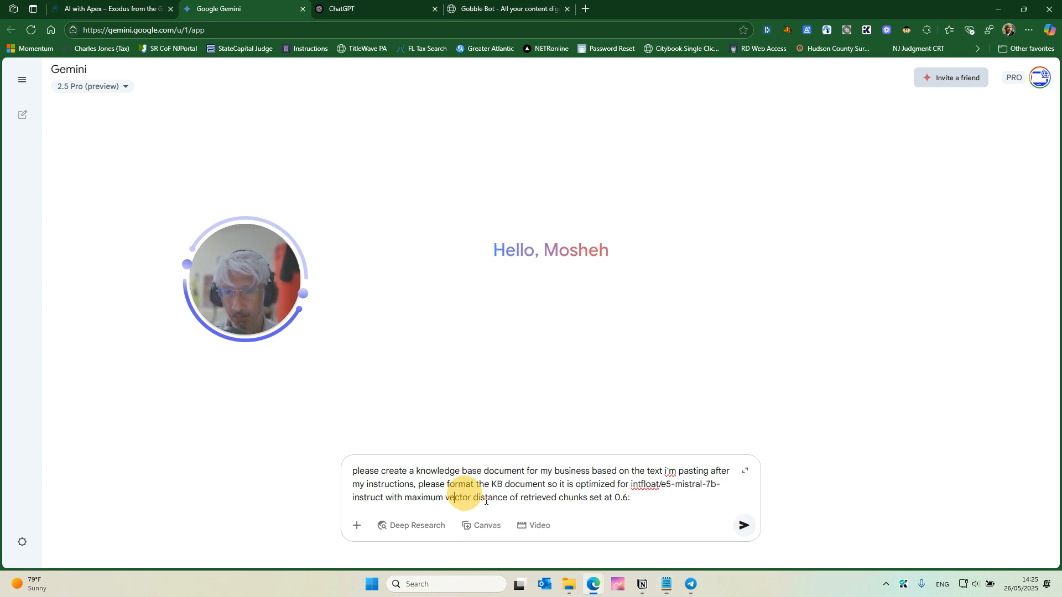
{"action": "left_click", "coordinate": [658, 499]}
{"action": "key", "text": "ctrl+v"}
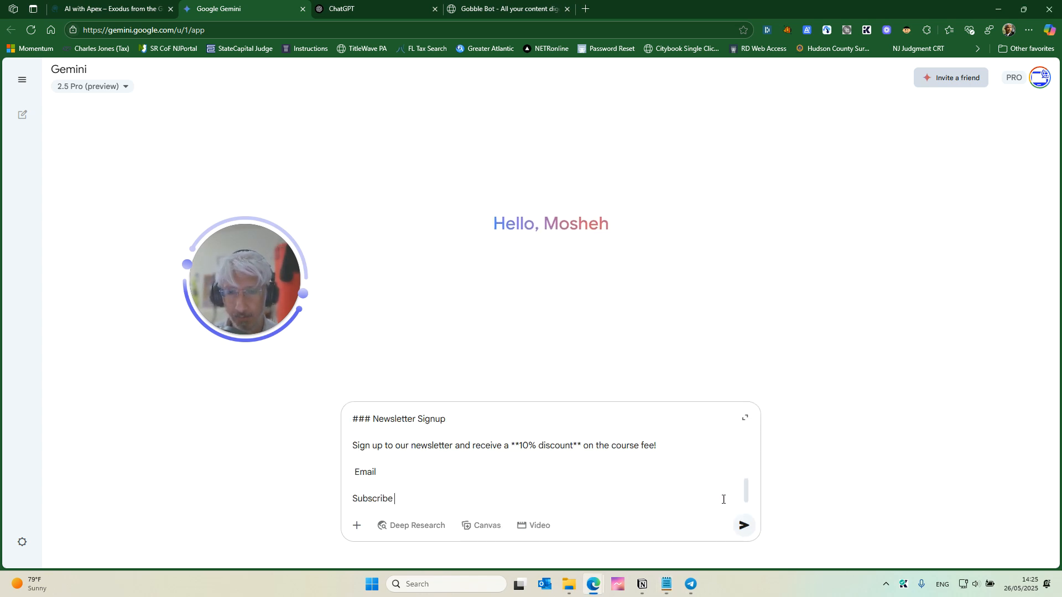
{"action": "left_click", "coordinate": [754, 525]}
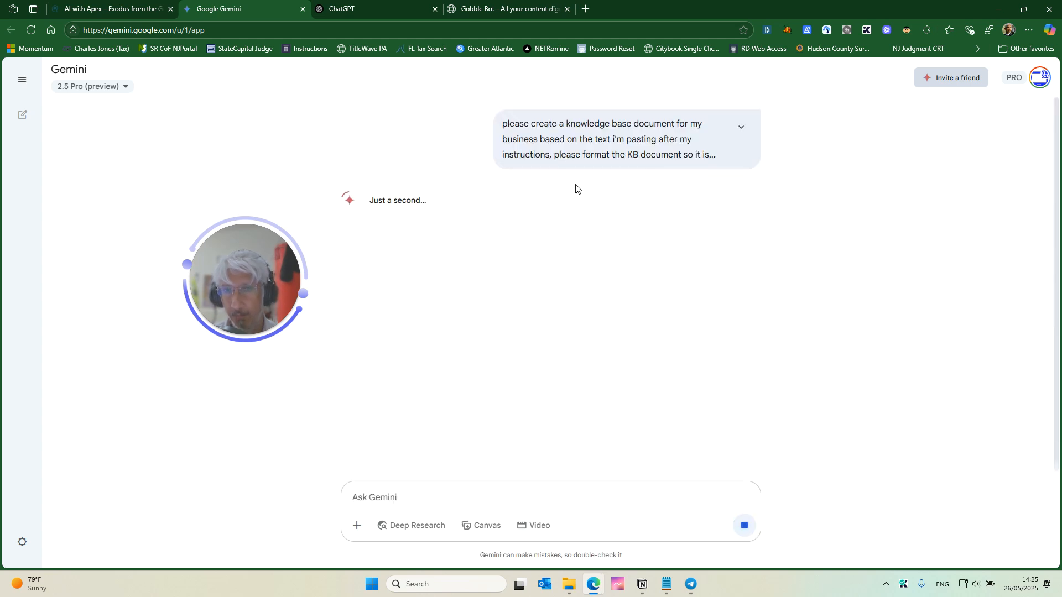
Expand the sent prompt and copy its complete text, from the opening instructions through the final "Subscribe" line.
{"action": "left_click", "coordinate": [739, 129]}
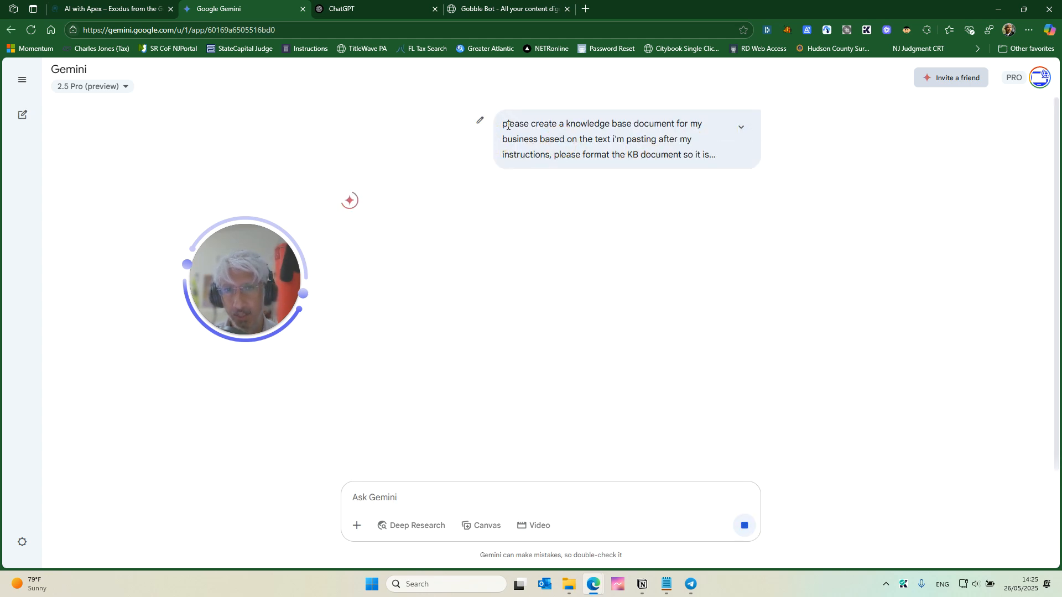
{"action": "left_click", "coordinate": [742, 128]}
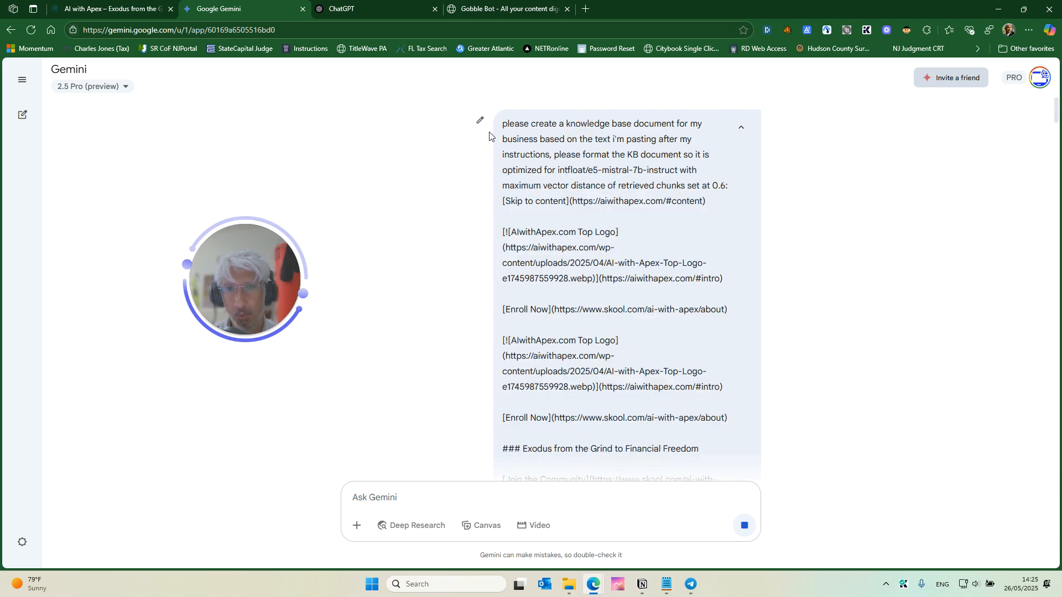
{"action": "left_click_drag", "start_coordinate": [504, 125], "coordinate": [641, 271]}
{"action": "scroll", "coordinate": [652, 309], "scroll_direction": "down", "scroll_amount": 15}
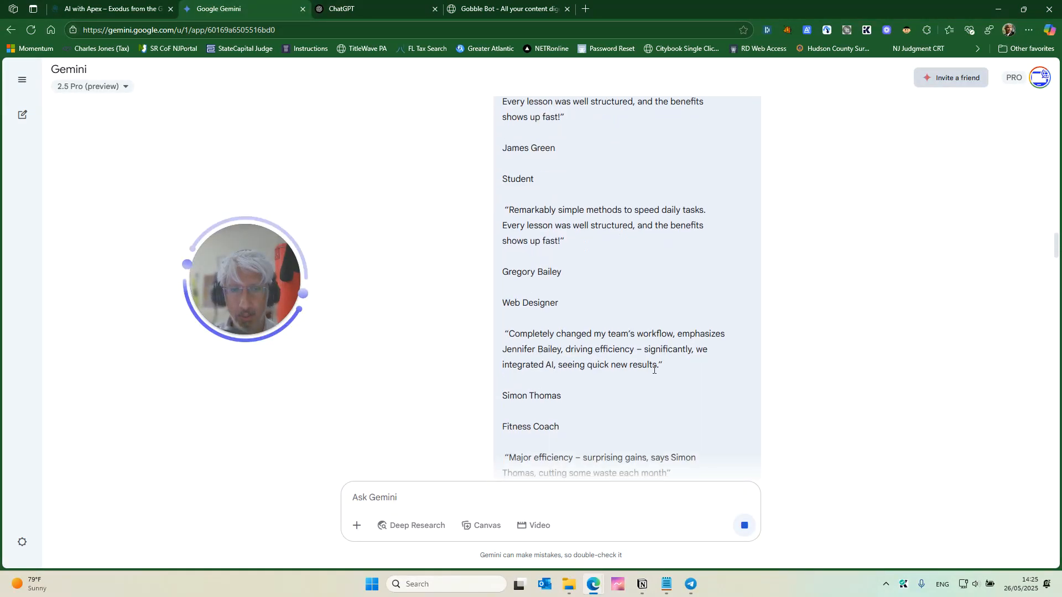
{"action": "scroll", "coordinate": [662, 381], "scroll_direction": "down", "scroll_amount": 20}
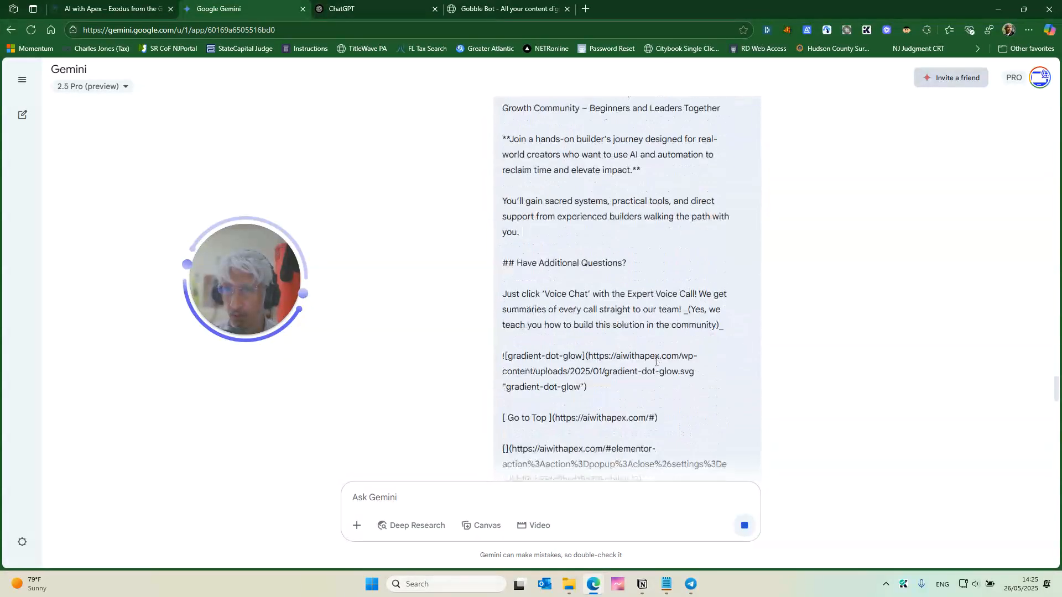
{"action": "scroll", "coordinate": [655, 354], "scroll_direction": "down", "scroll_amount": 10}
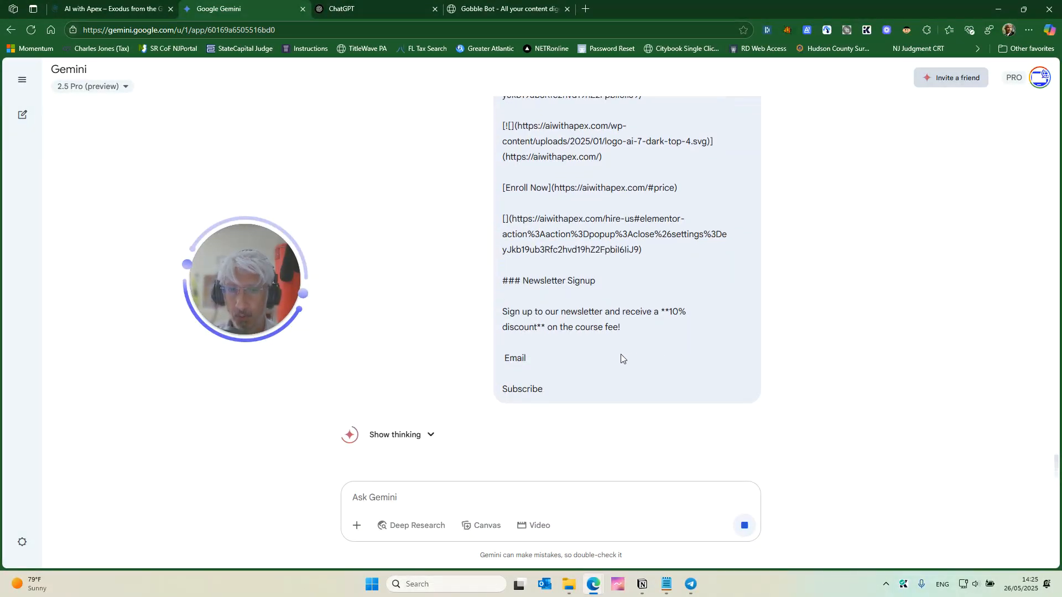
{"action": "left_click", "coordinate": [568, 391], "text": "shift"}
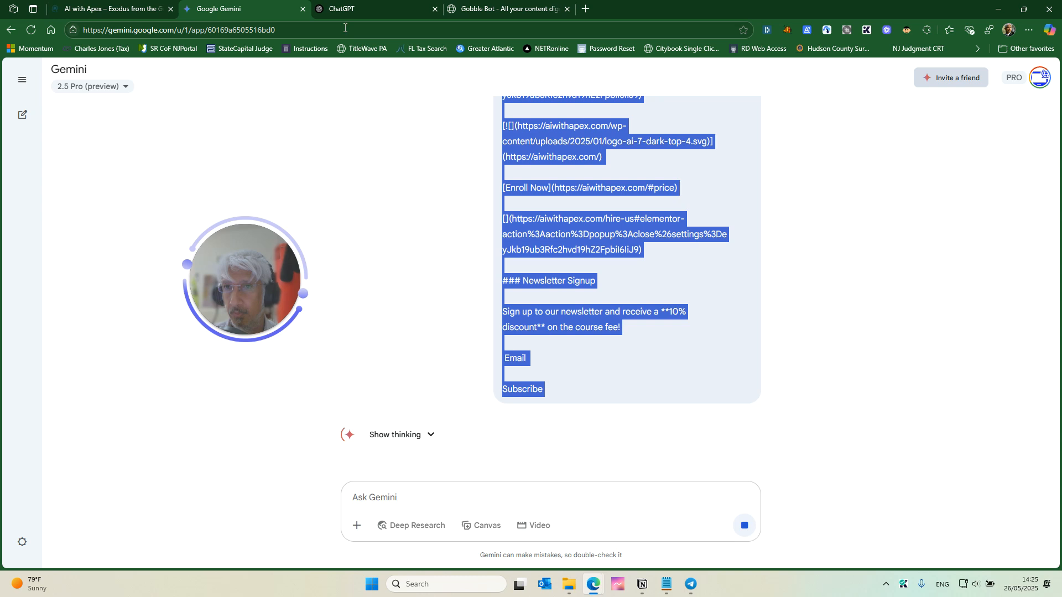
Switch to ChatGPT and paste the copied knowledge base prompt into a new chat message.
{"action": "left_click", "coordinate": [366, 11]}
{"action": "left_click", "coordinate": [607, 281]}
{"action": "key", "text": "ctrl+v"}
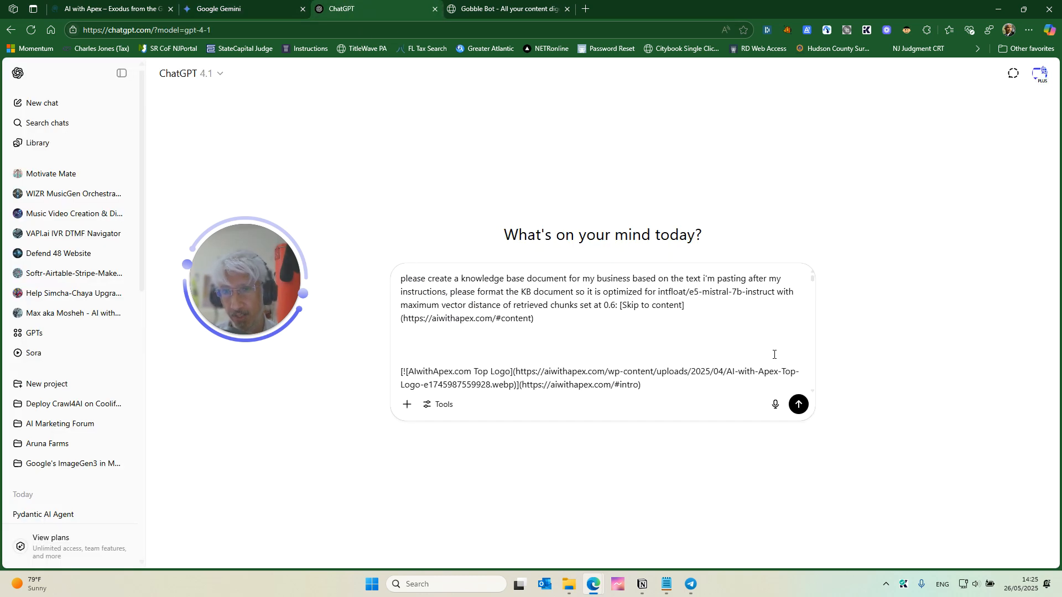
Submit the pasted knowledge base prompt to ChatGPT.
{"action": "left_click", "coordinate": [799, 406]}
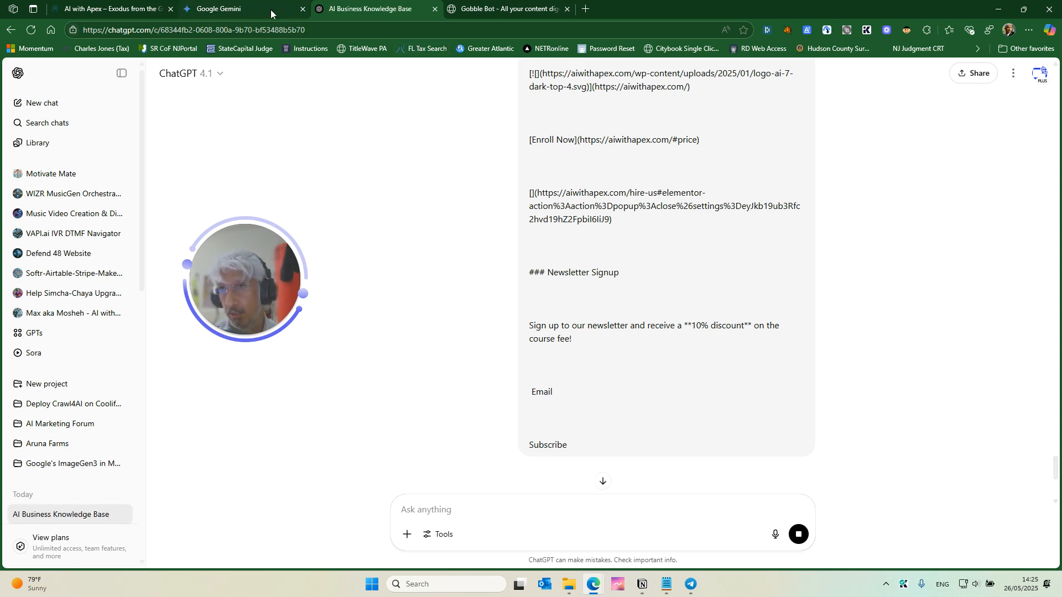
Move the AI with Apex browser tab after the Gobble Bot tab and copy all homepage text from the header down to the footer.
{"action": "left_click", "coordinate": [110, 9]}
{"action": "left_click_drag", "start_coordinate": [111, 9], "coordinate": [514, 9]}
{"action": "left_click", "coordinate": [558, 31]}
{"action": "left_click_drag", "start_coordinate": [83, 96], "coordinate": [660, 516]}
{"action": "scroll", "coordinate": [553, 221], "scroll_direction": "down", "scroll_amount": 3}
{"action": "scroll", "coordinate": [658, 270], "scroll_direction": "down", "scroll_amount": 20}
{"action": "scroll", "coordinate": [668, 282], "scroll_direction": "down", "scroll_amount": 2}
{"action": "key", "text": "ctrl+c"}
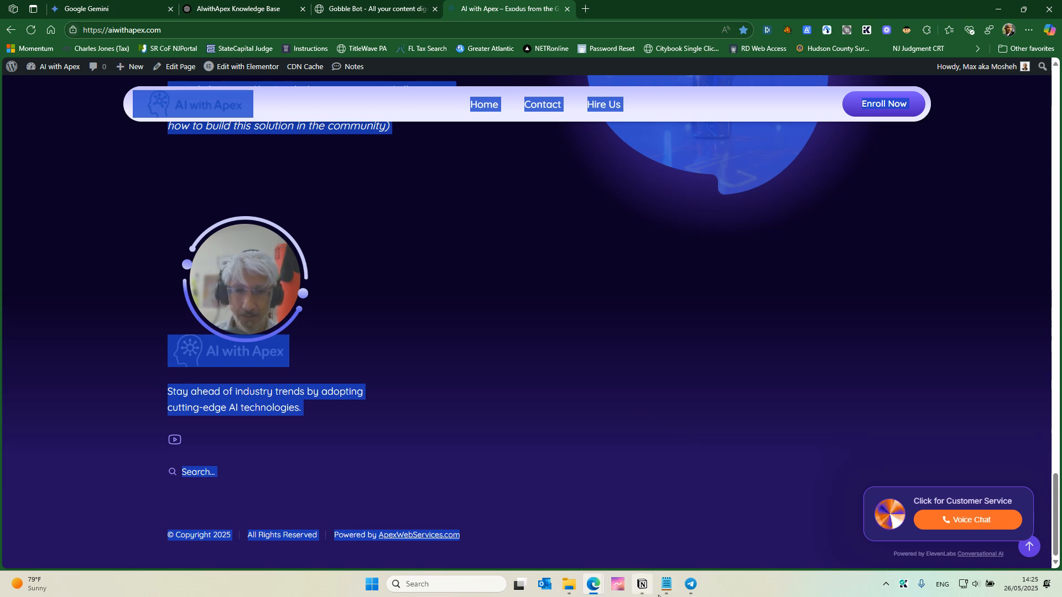
Switch to Notepad and paste the copied homepage text into the blank Untitled document.
{"action": "left_click", "coordinate": [666, 584]}
{"action": "left_click", "coordinate": [685, 110]}
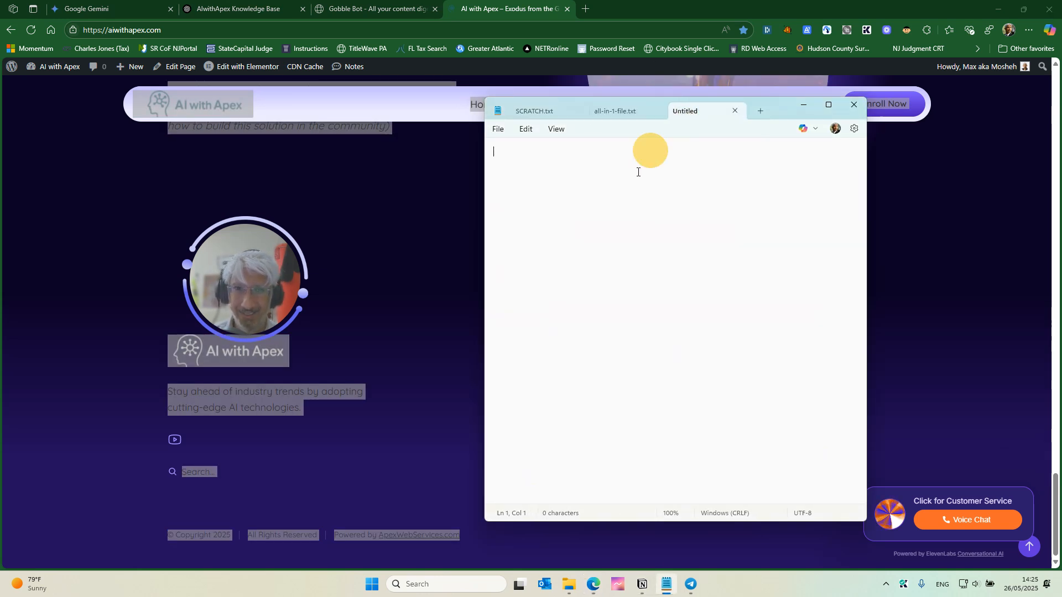
{"action": "key", "text": "ctrl+v"}
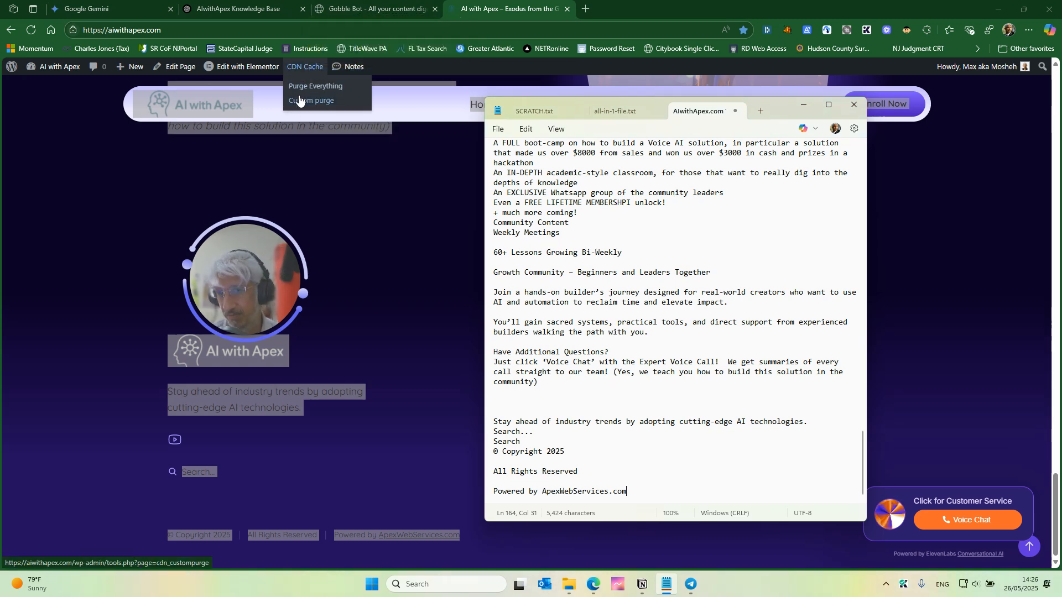
Review the Gobble Bot results for the scraped pages, return to the AI with Apex homepage and look through it up to its heading.
{"action": "left_click", "coordinate": [373, 10]}
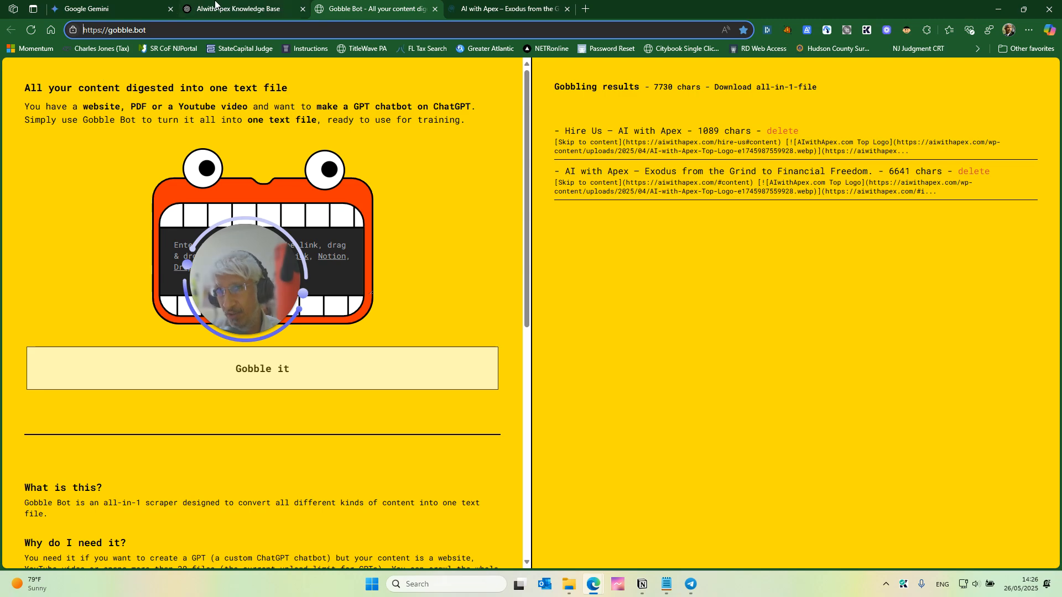
{"action": "key", "text": "ctrl+Tab"}
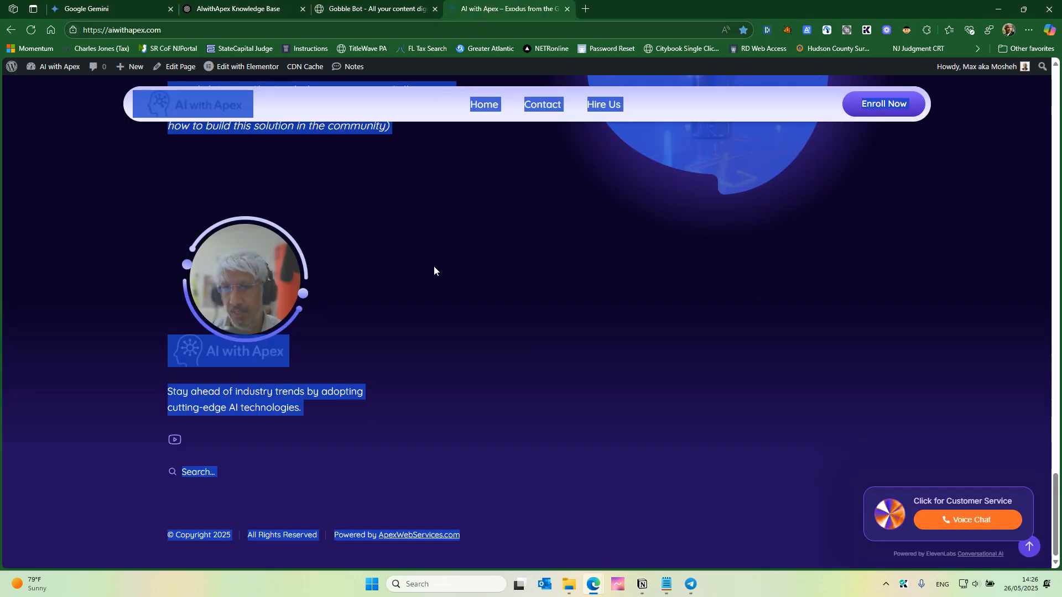
{"action": "left_click", "coordinate": [562, 296]}
{"action": "scroll", "coordinate": [586, 321], "scroll_direction": "up", "scroll_amount": 20}
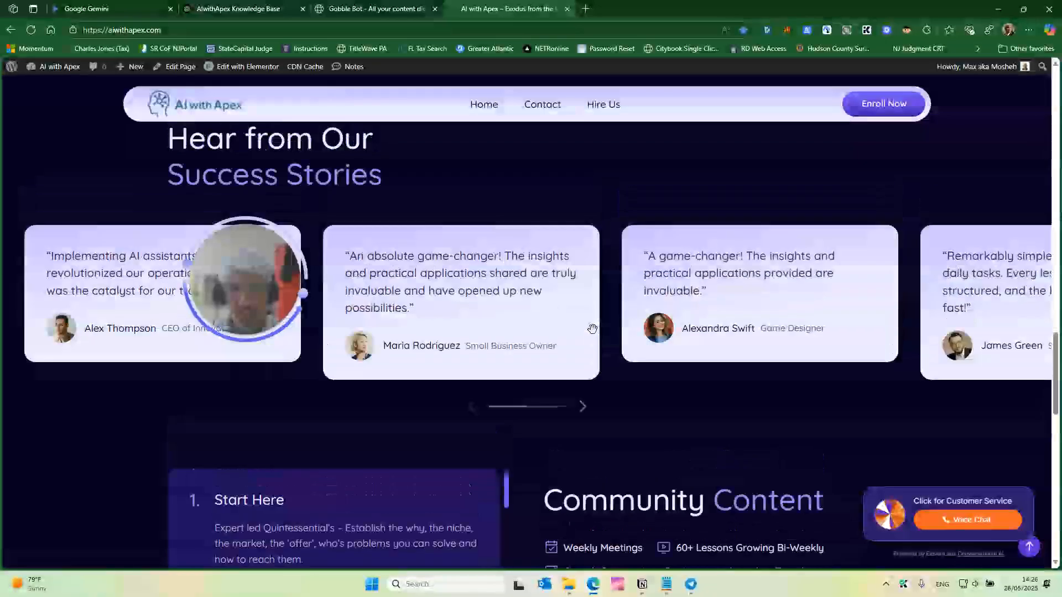
{"action": "scroll", "coordinate": [593, 330], "scroll_direction": "up", "scroll_amount": 15}
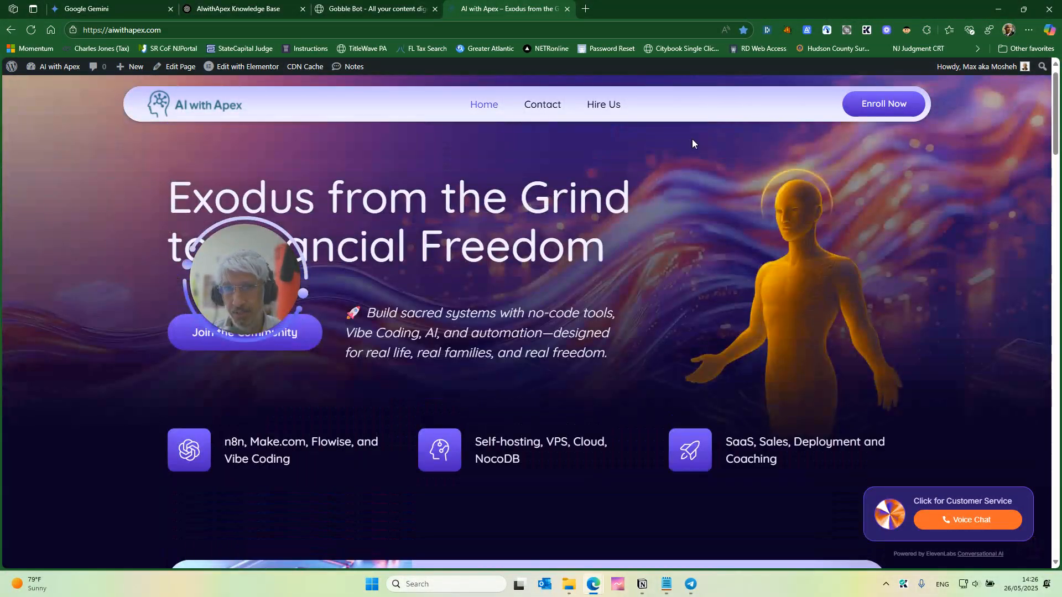
Open the website's Hire Us page and look through its discovery call booking section.
{"action": "left_click", "coordinate": [614, 104]}
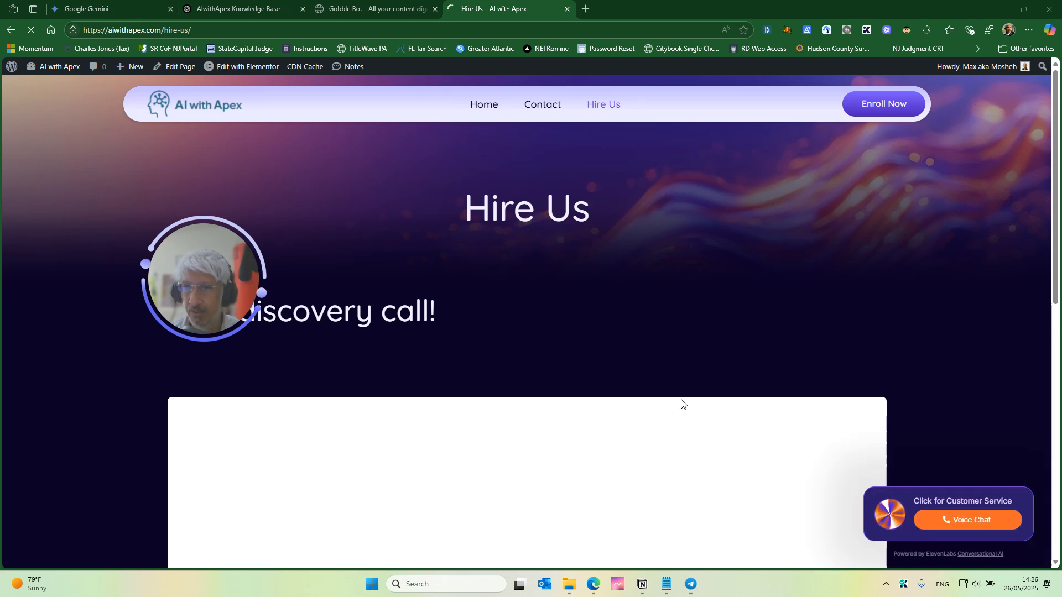
{"action": "scroll", "coordinate": [724, 338], "scroll_direction": "down", "scroll_amount": 7}
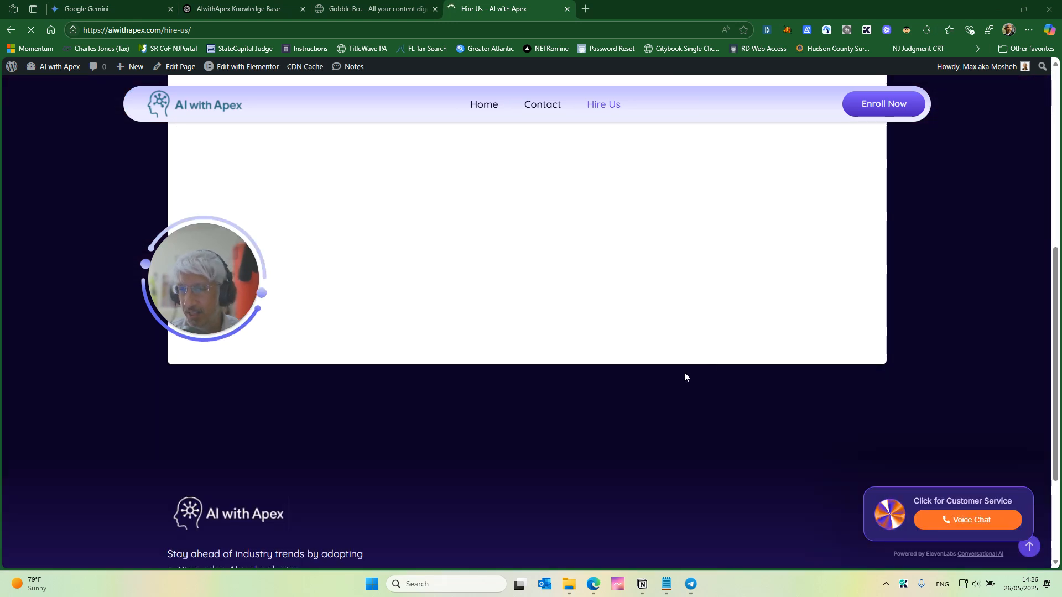
{"action": "scroll", "coordinate": [613, 409], "scroll_direction": "up", "scroll_amount": 7}
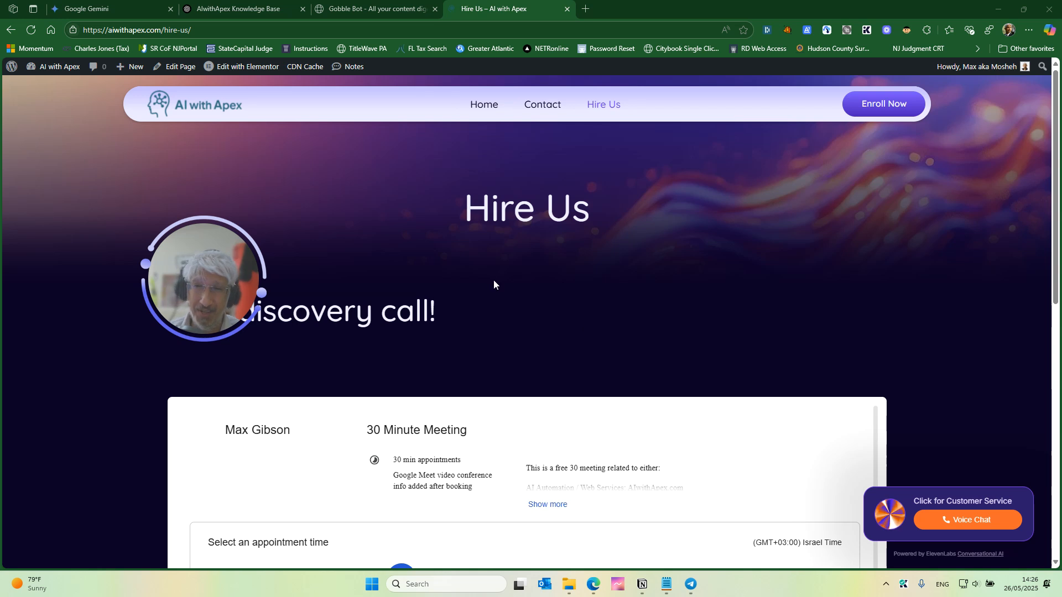